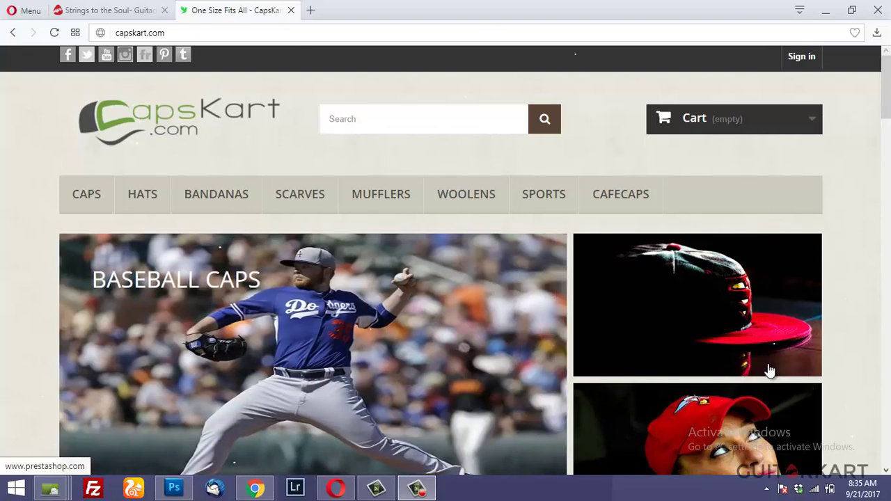
Switch to the GuitarKart store and open its ISTRUM content category.
left_click(139, 12)
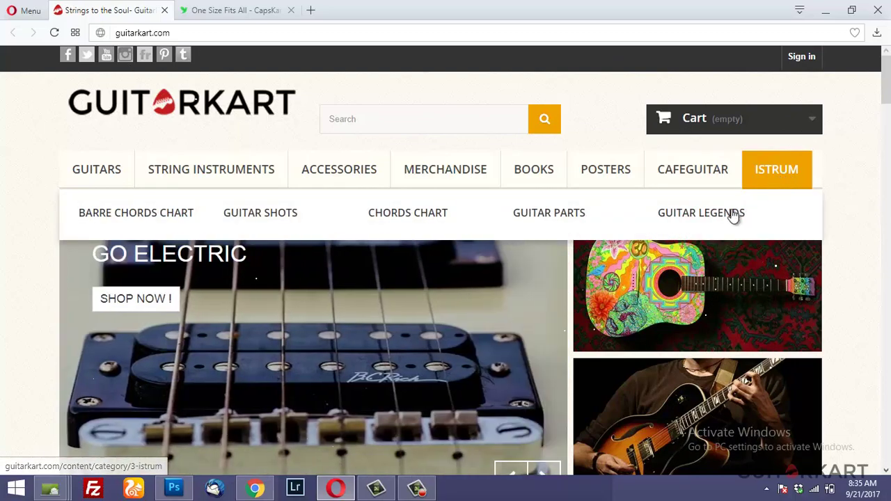
mouse_move(776, 169)
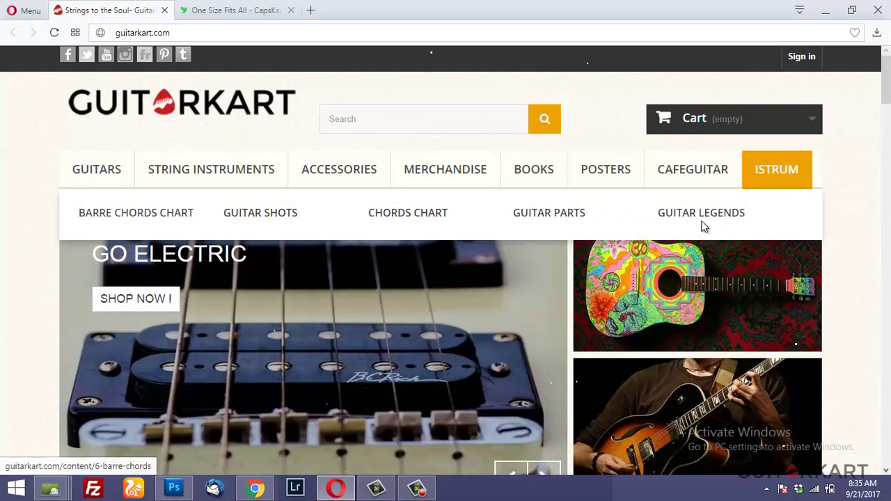
left_click(776, 168)
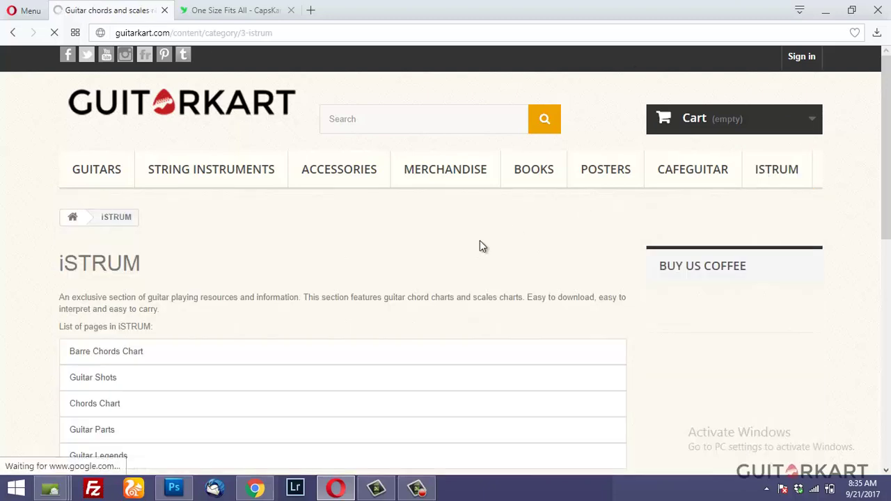
scroll(297, 345, "down", 2)
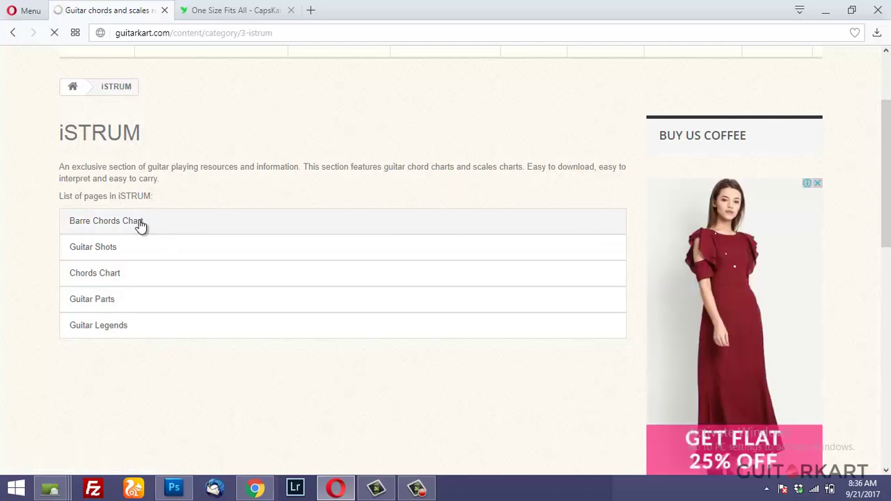
Open the Barre Chords Chart page and scroll through its article text.
left_click(202, 223)
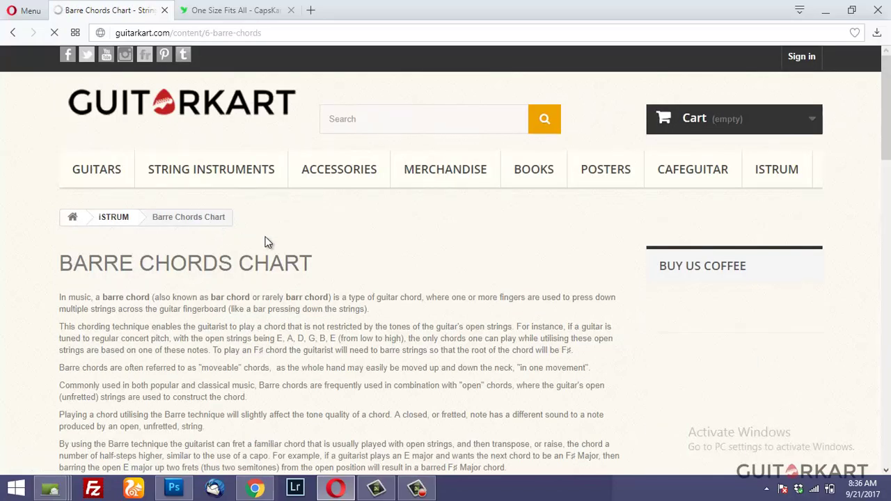
scroll(311, 262, "down", 3)
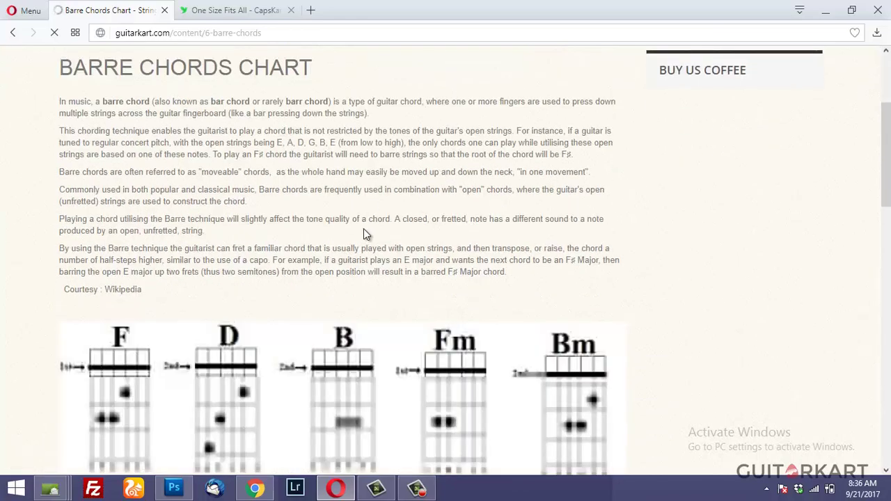
scroll(374, 271, "up", 1)
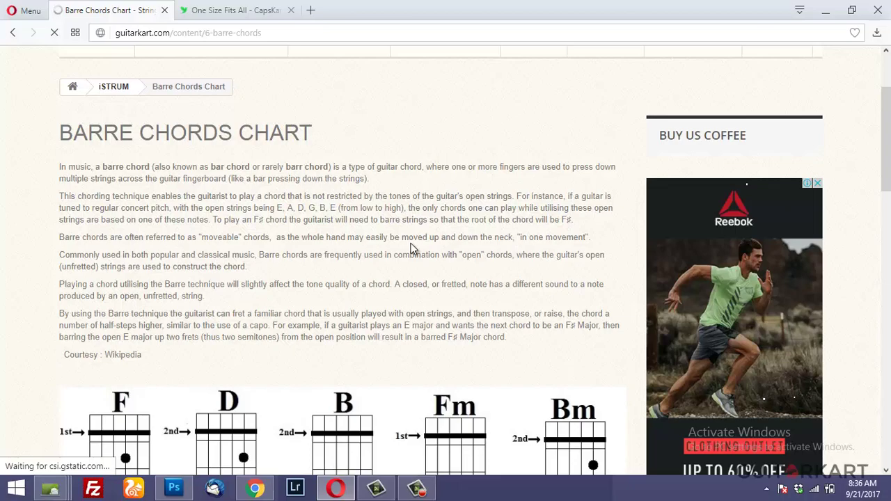
scroll(411, 251, "down", 3)
scroll(409, 254, "down", 5)
scroll(409, 254, "down", 3)
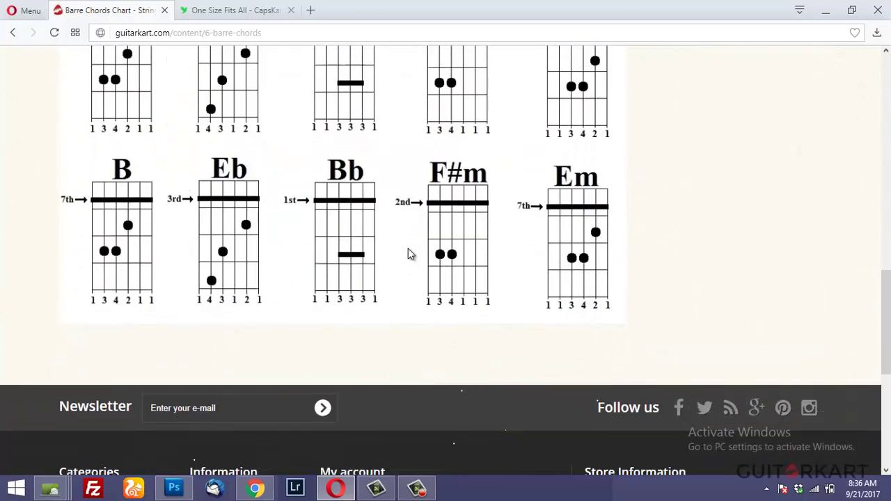
scroll(409, 254, "down", 2)
scroll(409, 254, "up", 6)
scroll(409, 254, "up", 6)
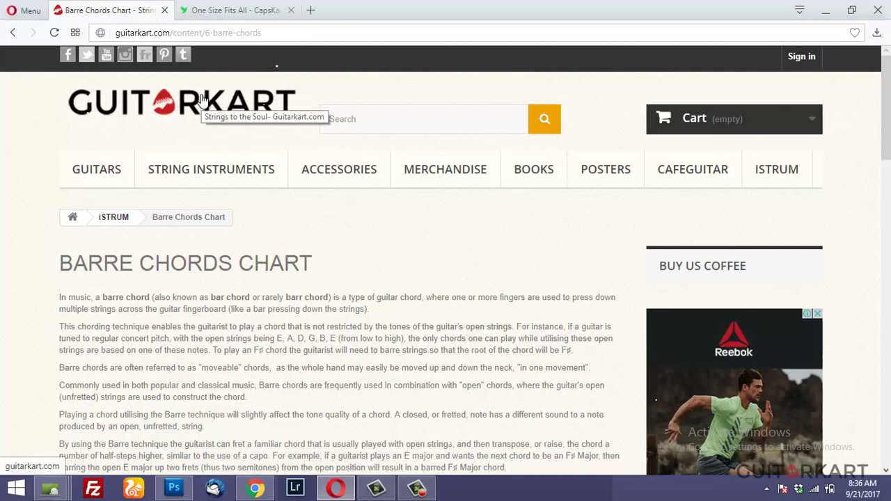
Return to the CapsKart store and bring up its PrestaShop back-office CMS page.
left_click(240, 14)
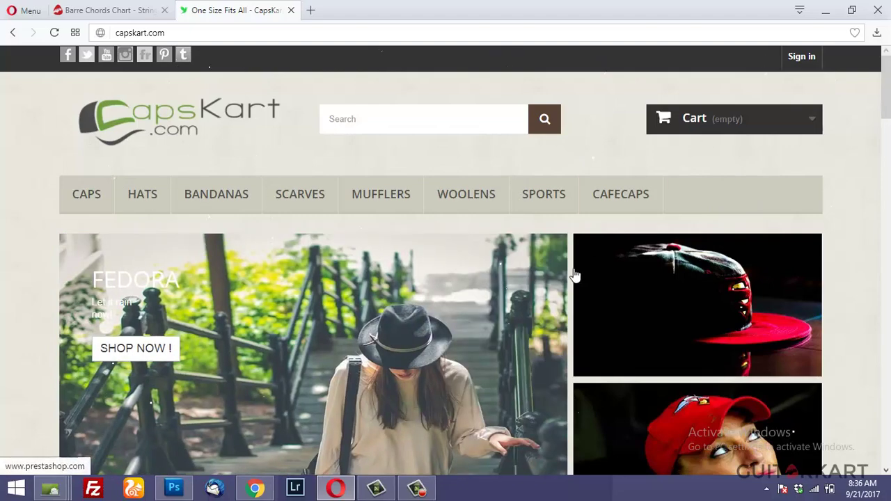
left_click(266, 487)
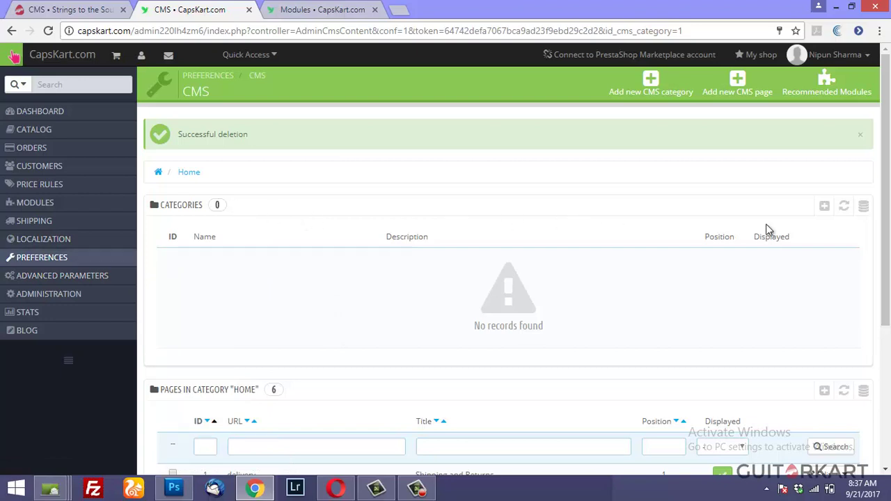
Add CMS category TRENDS under Home with description TRENDS and friendly URL trends, and save.
left_click(825, 207)
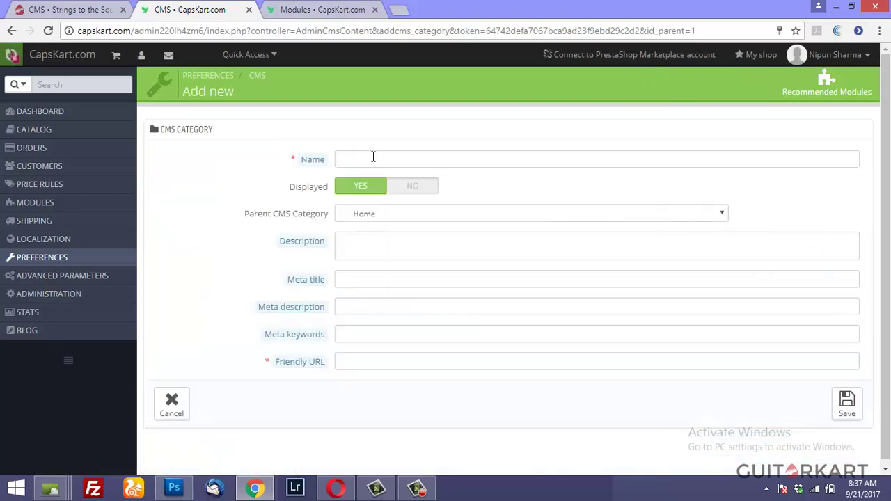
left_click(373, 158)
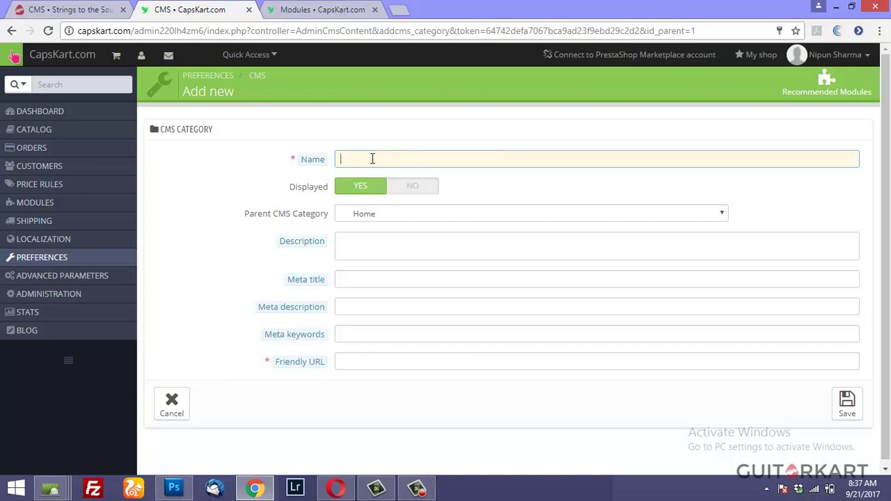
type("T")
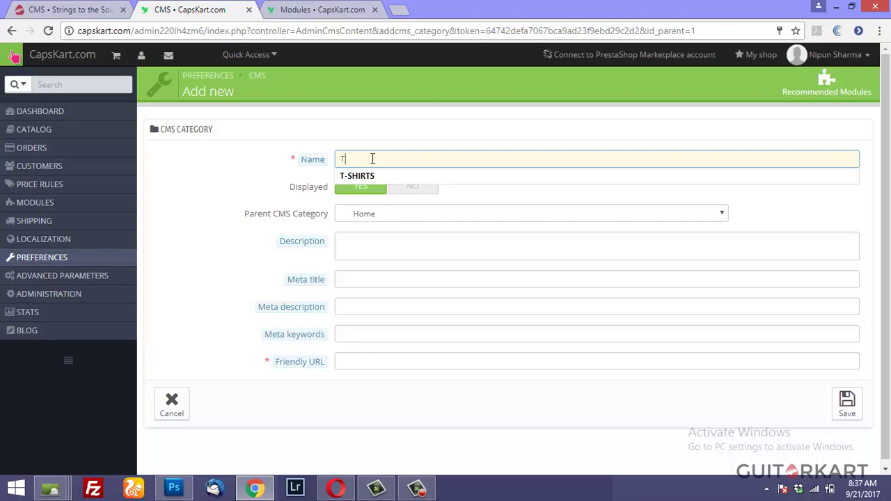
type("r")
key("BackSpace")
type("RENDS")
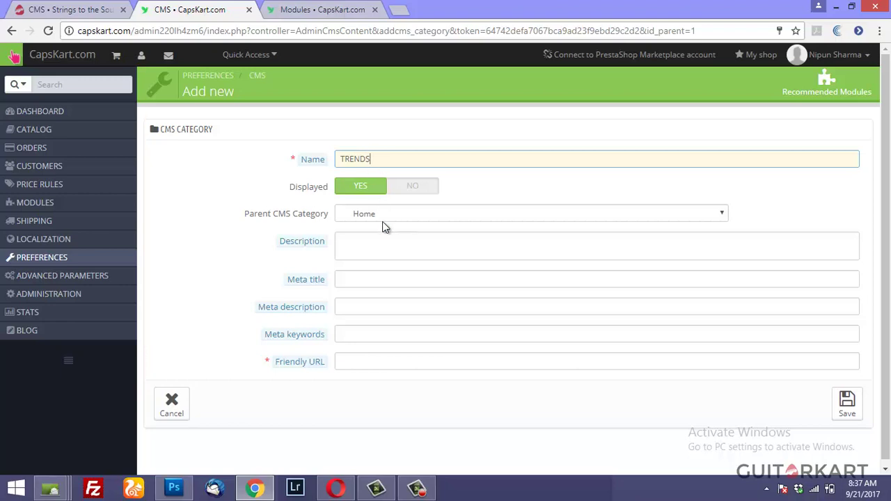
left_click(378, 248)
type("TREN")
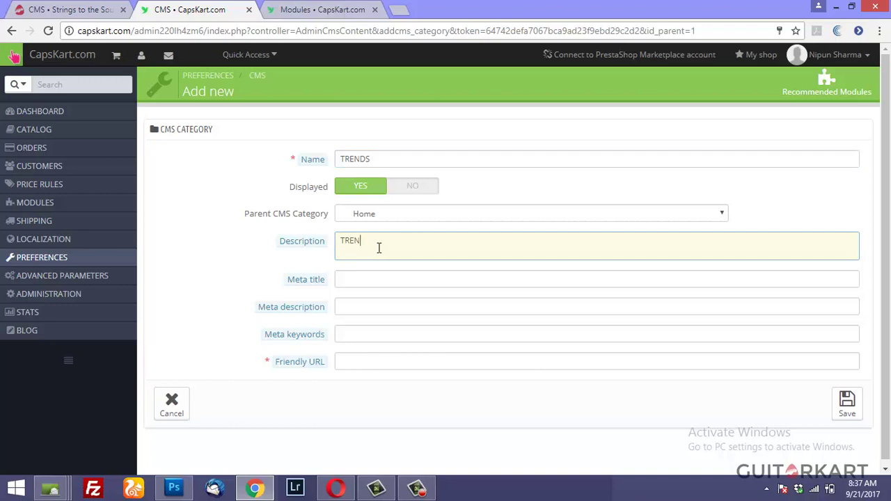
type("DS")
key("Tab")
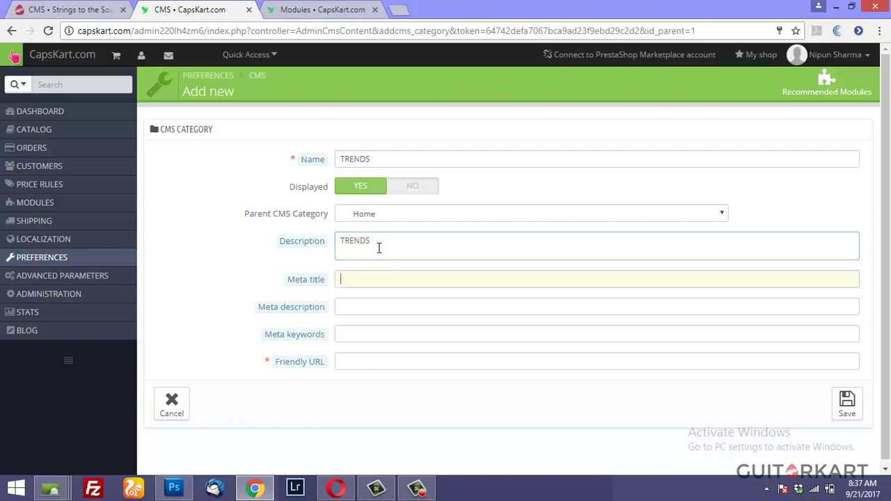
key("Tab")
key("Tab")
key("Tab")
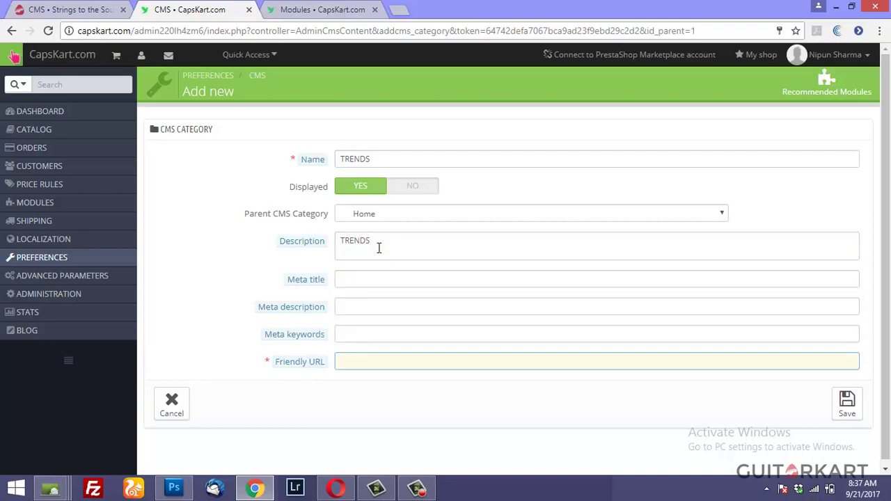
type("trends")
left_click(843, 407)
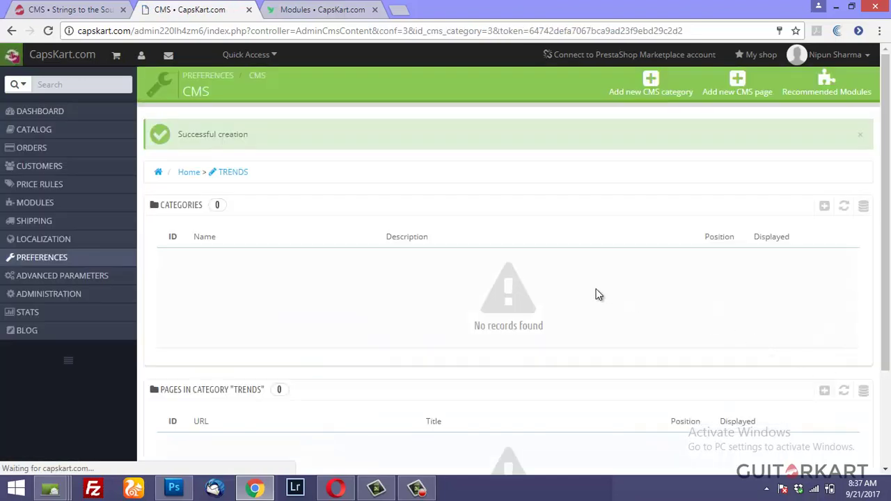
Add a new page from the Pages in category TRENDS list.
scroll(468, 278, "down", 3)
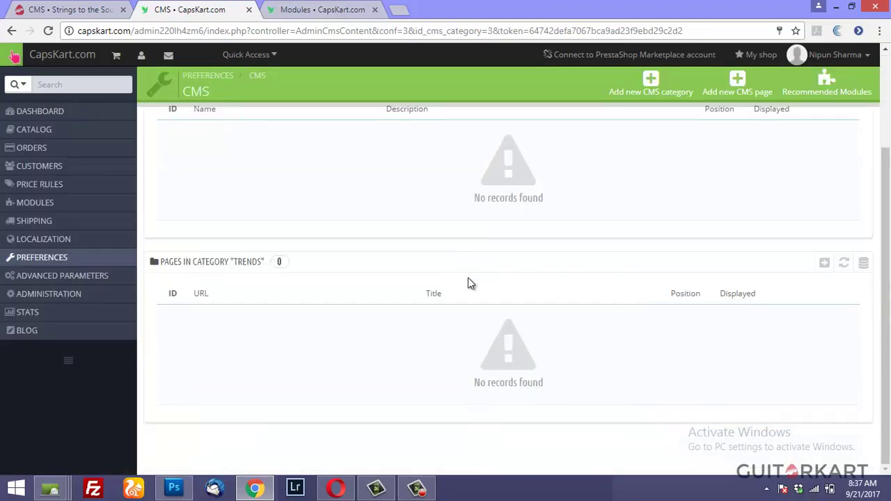
scroll(465, 282, "up", 3)
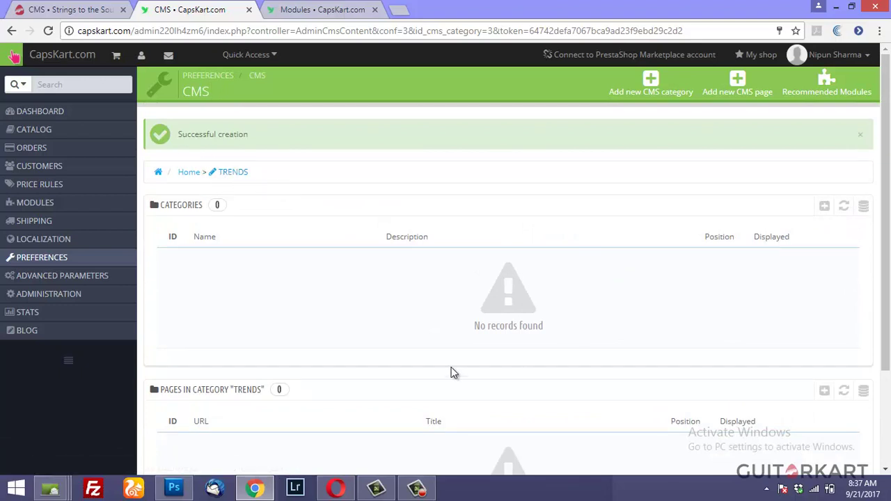
scroll(451, 373, "down", 2)
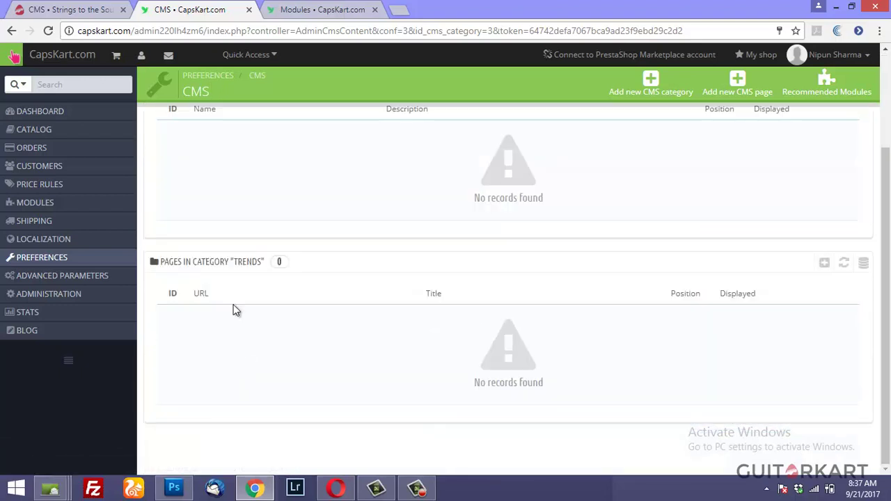
left_click(824, 263)
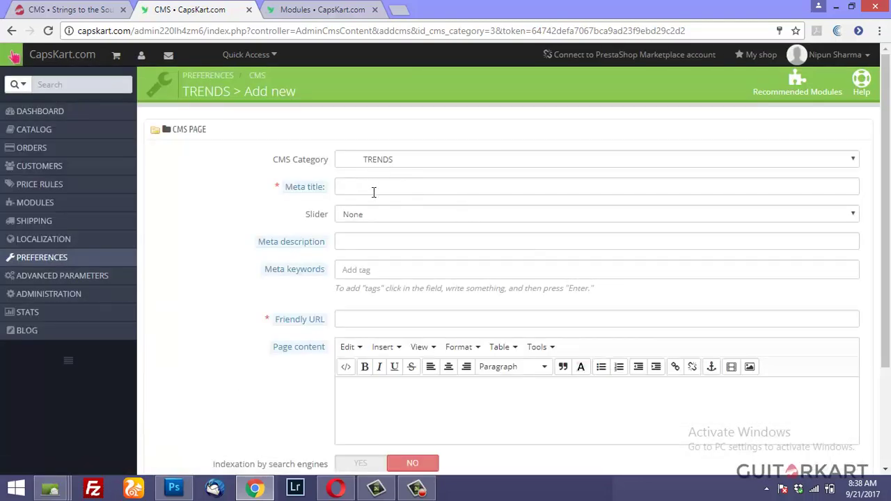
Title the page 'Bandanas en Vogue' with friendly URL bandanas and content 'See Bandanas'.
left_click(373, 192)
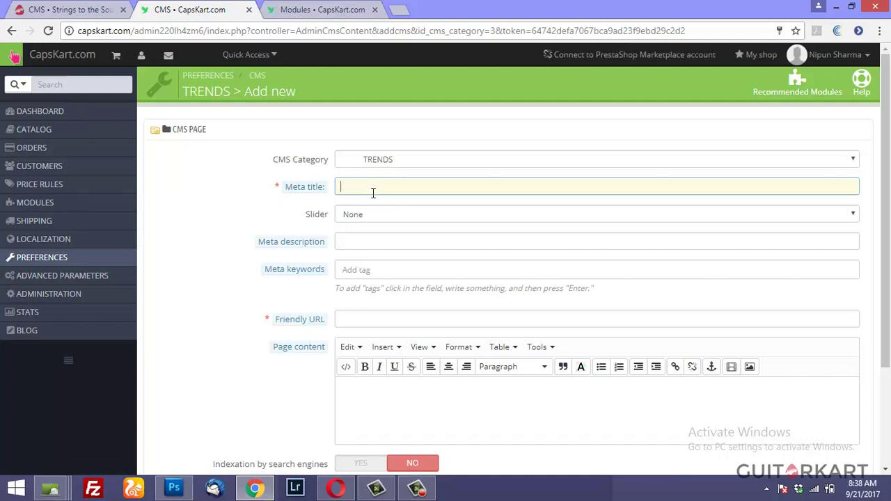
type("Ba")
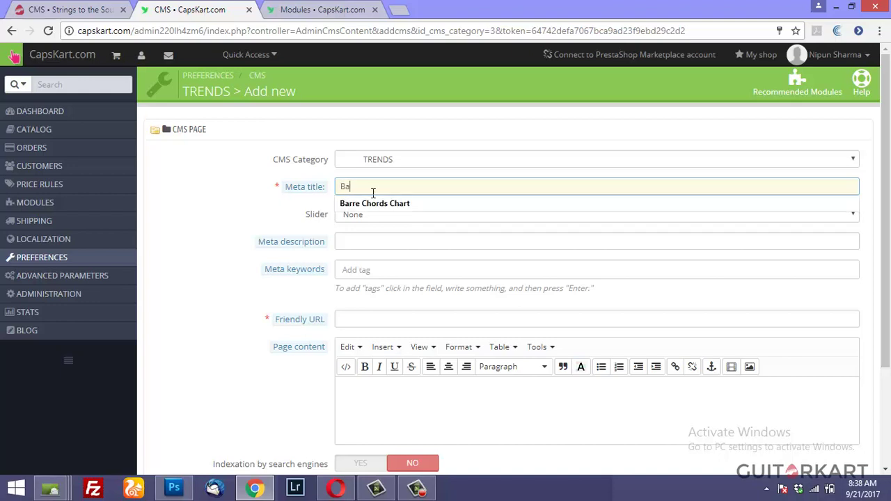
type("ndanas en Vogue")
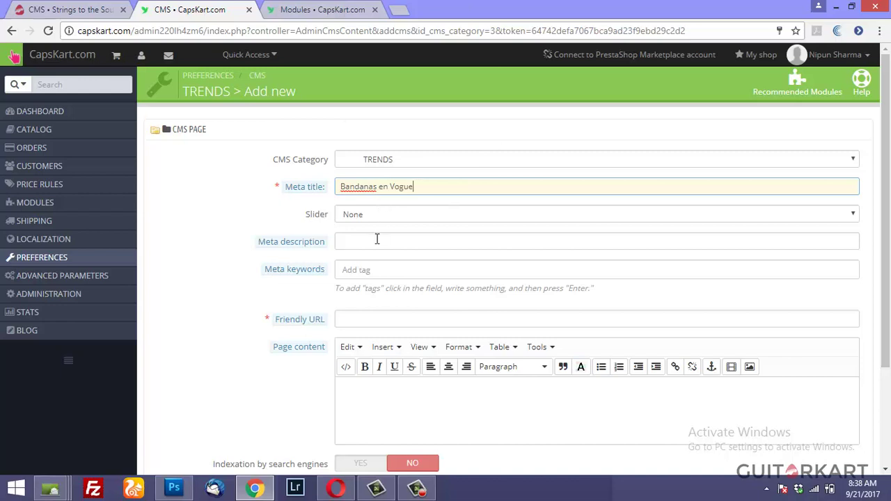
left_click(371, 321)
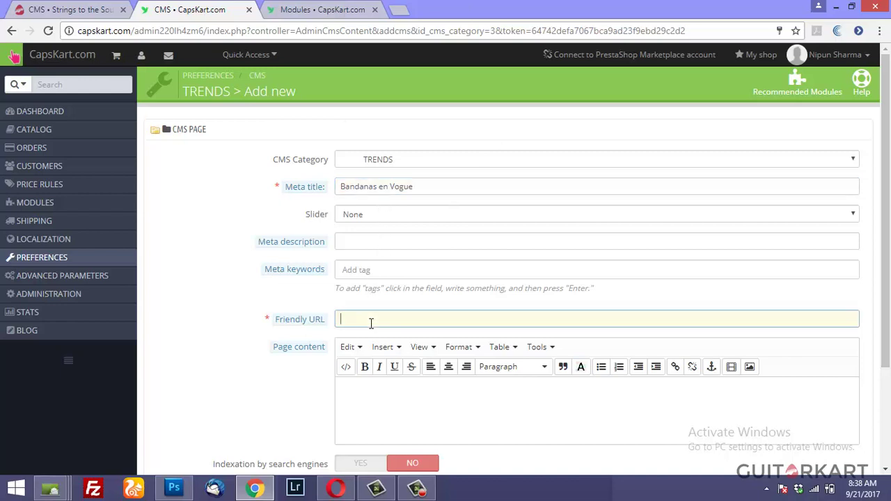
type("banda")
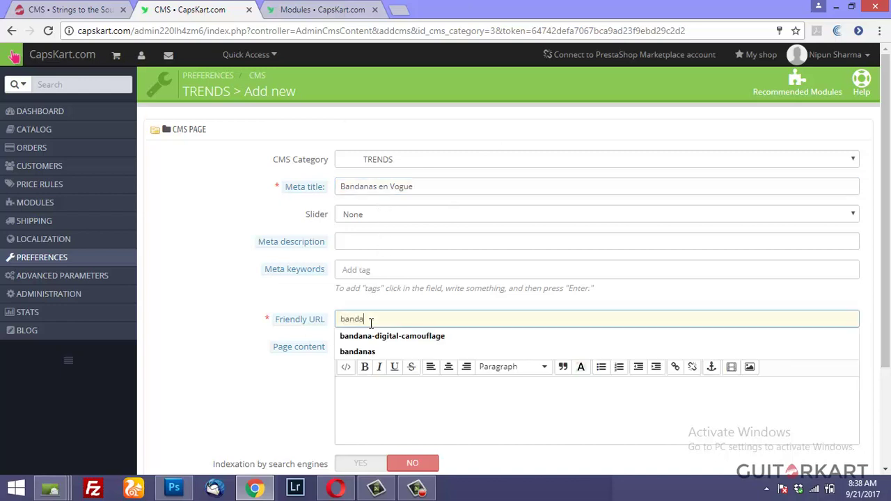
type("nad")
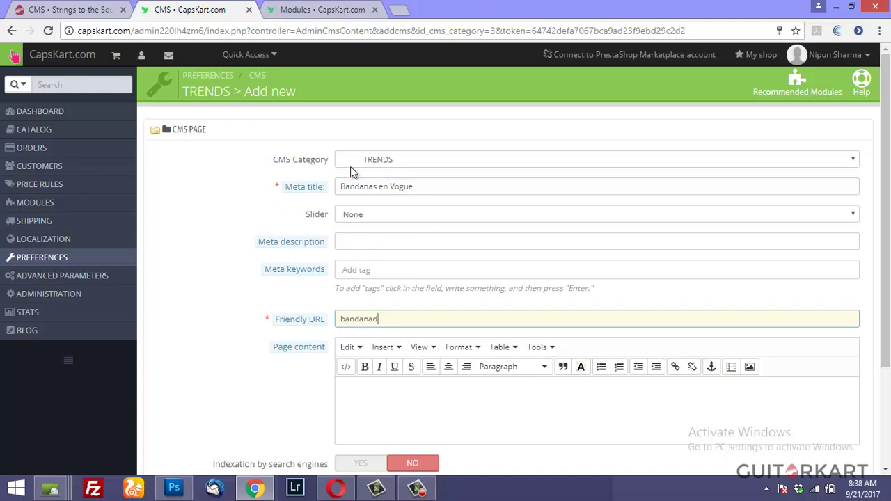
key("BackSpace")
type("s")
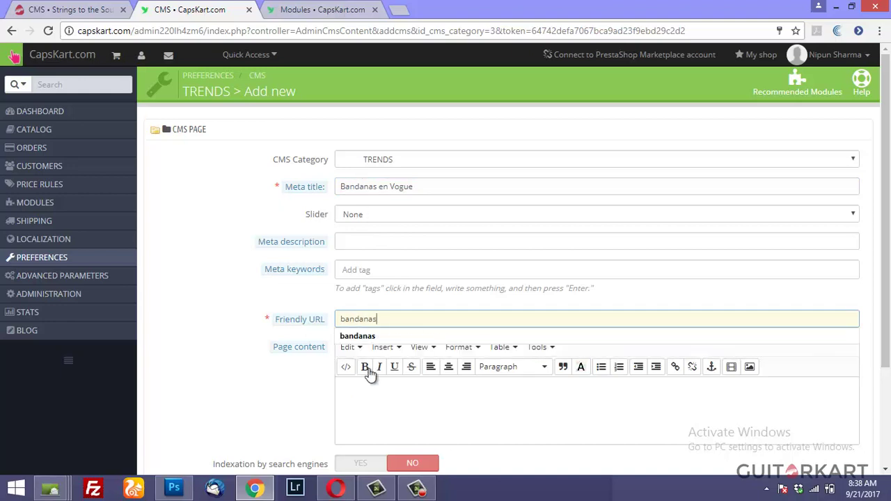
left_click(373, 389)
type("See Bandanas")
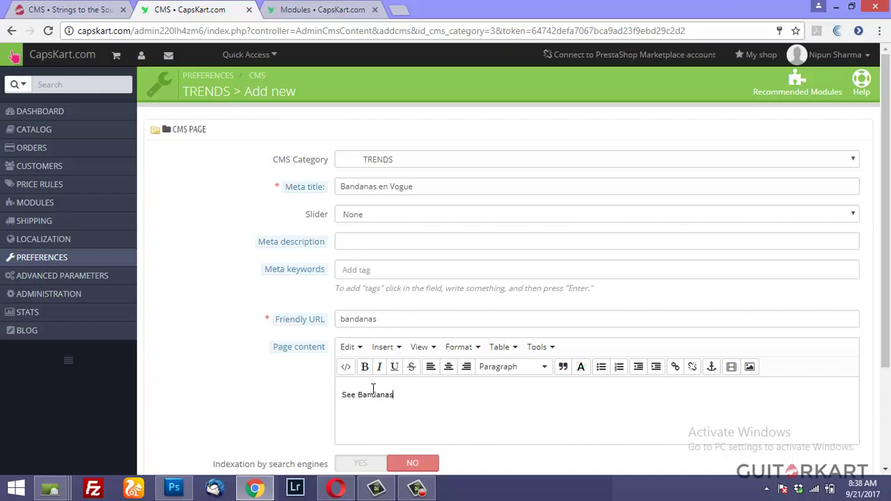
Set Indexation and Displayed to YES and save the page.
scroll(412, 393, "down", 2)
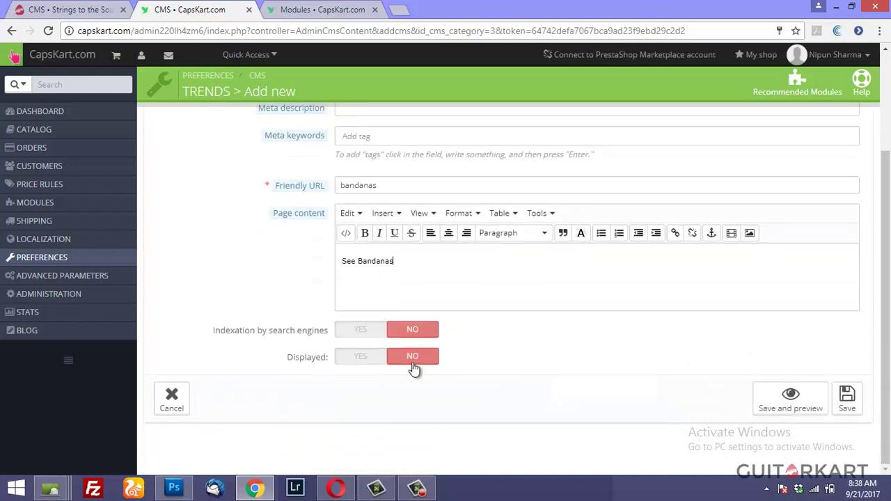
left_click(365, 331)
left_click(362, 356)
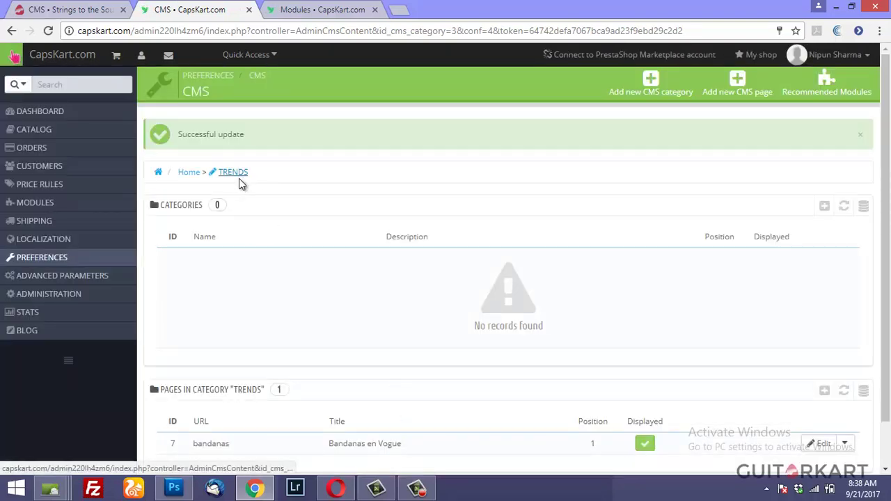
Scroll the TRENDS listing to check the saved Bandanas en Vogue page.
scroll(238, 180, "down", 2)
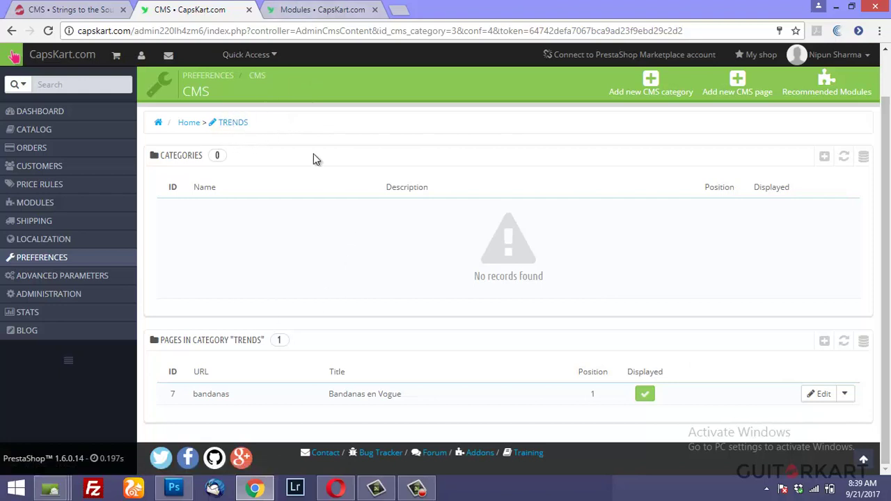
Switch to the Modules admin tab and open the full modules list.
left_click(322, 13)
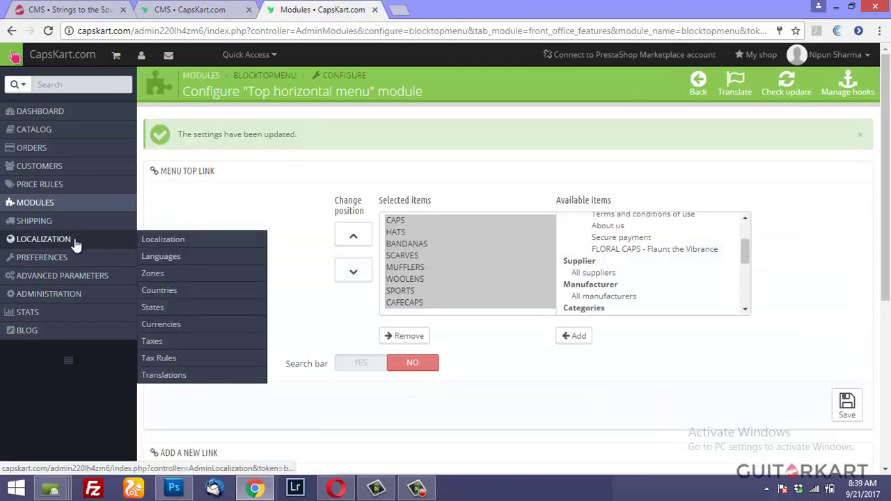
left_click(67, 202)
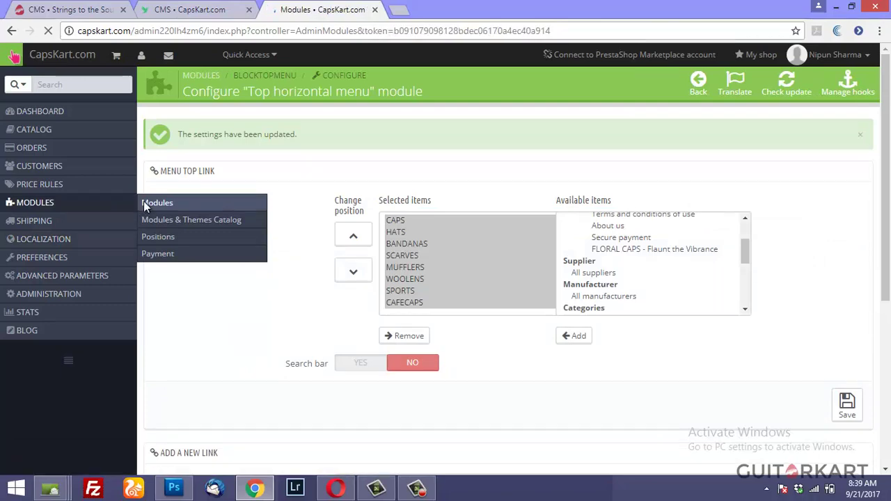
scroll(311, 329, "down", 3)
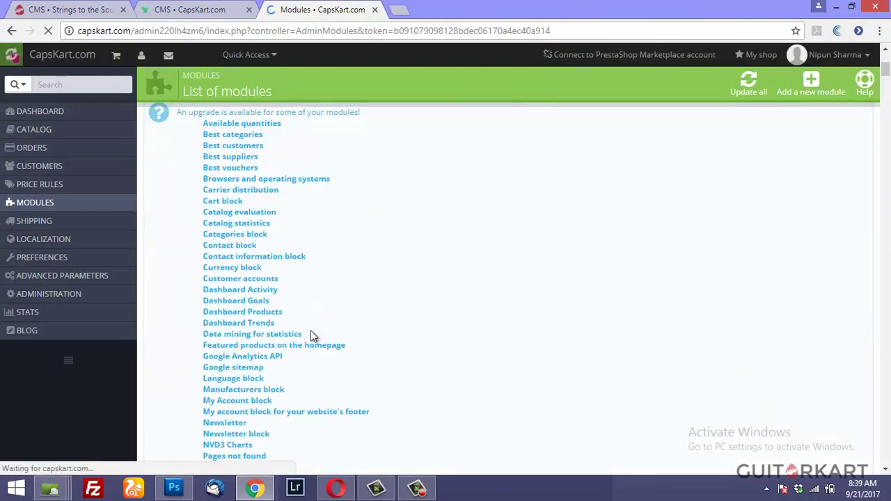
scroll(311, 330, "down", 3)
scroll(311, 336, "down", 3)
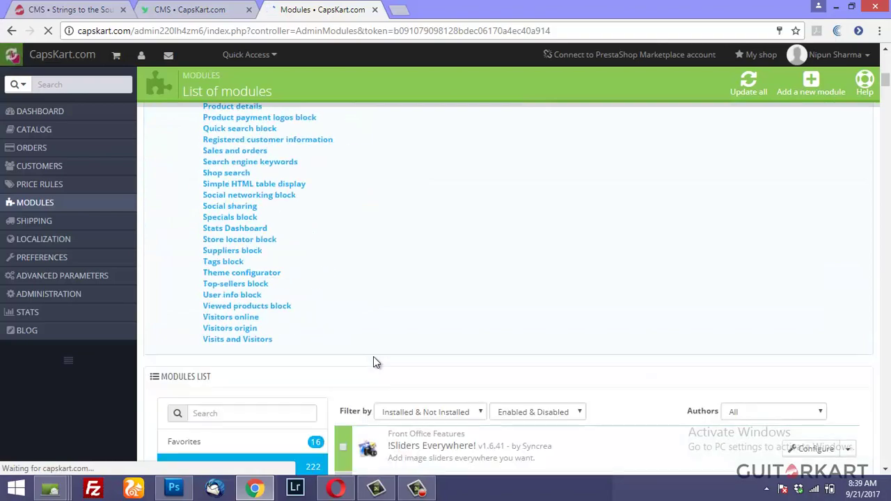
scroll(372, 363, "down", 3)
scroll(372, 362, "down", 3)
scroll(375, 362, "down", 3)
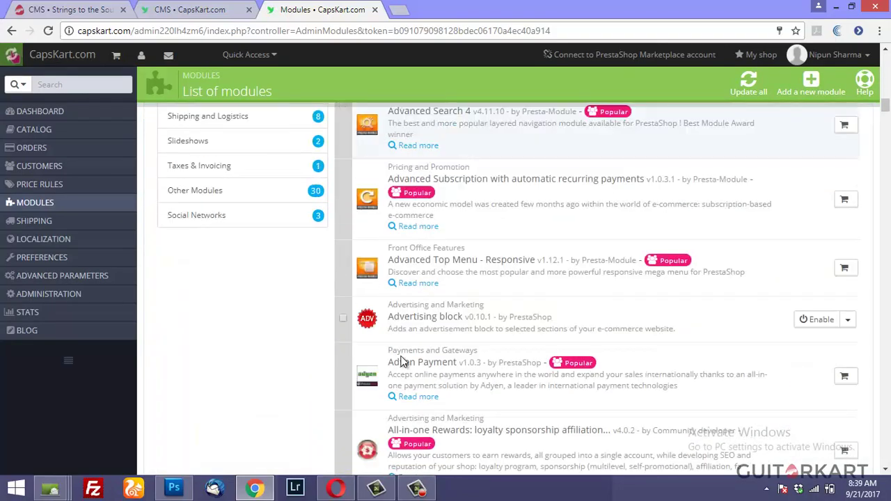
scroll(418, 355, "down", 3)
scroll(417, 355, "down", 3)
scroll(418, 355, "down", 3)
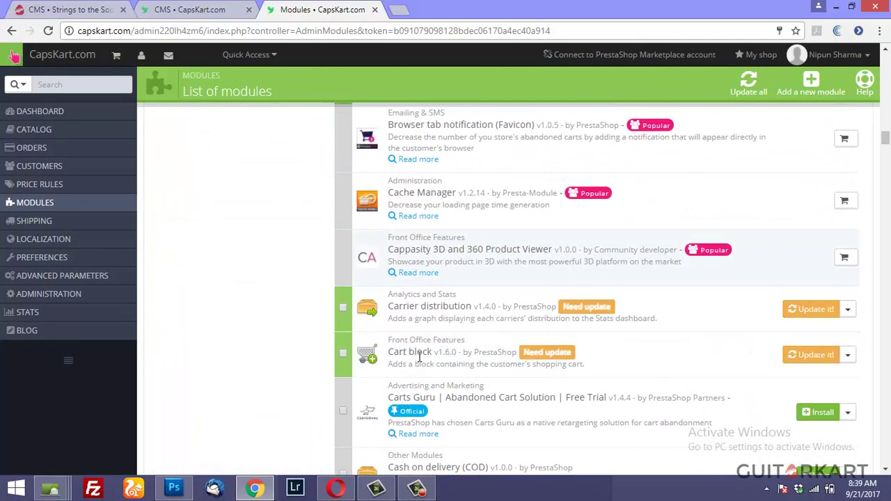
Search the modules list for 'top hori' to find the Top horizontal menu.
scroll(357, 364, "up", 6)
scroll(348, 357, "up", 5)
scroll(339, 349, "up", 5)
scroll(331, 339, "up", 5)
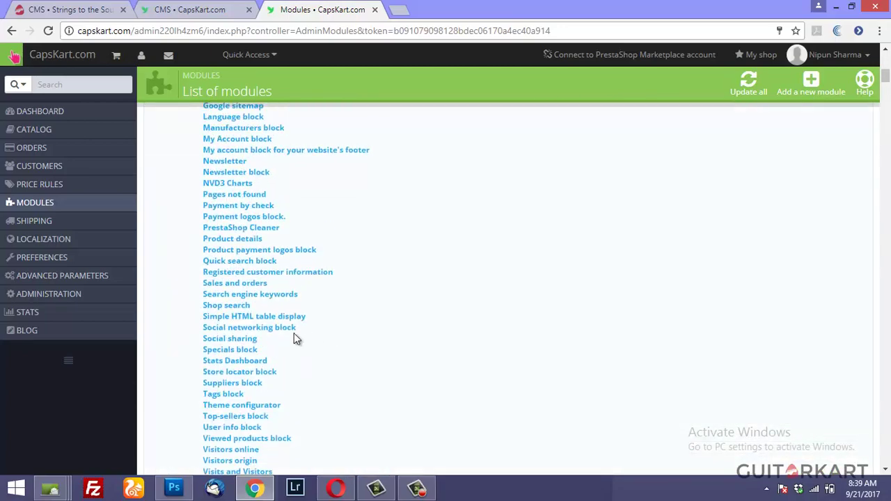
scroll(292, 341, "down", 1)
scroll(292, 344, "down", 3)
left_click(260, 349)
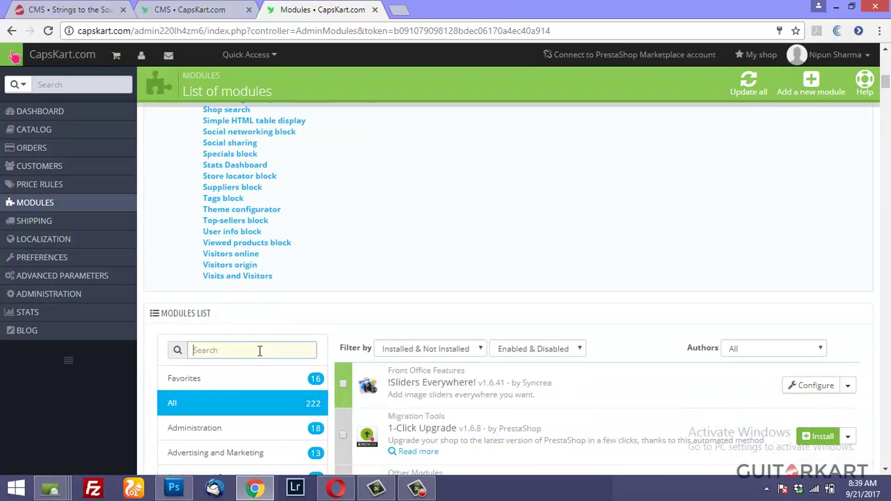
type("top hor")
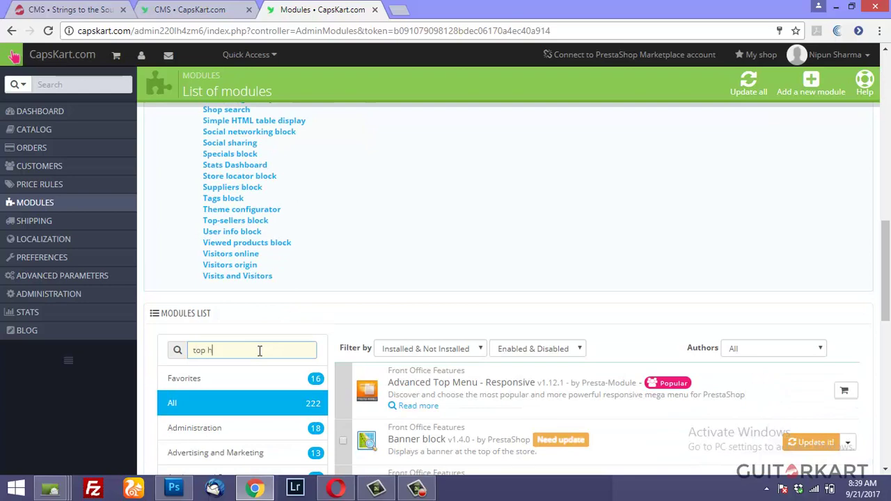
type("i")
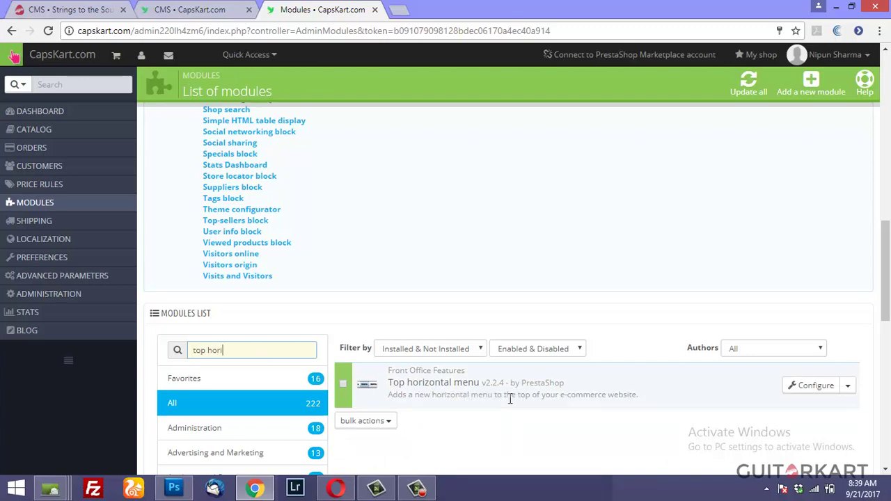
In the Top horizontal menu's configuration, move TRENDS from Available items to selected items and save.
left_click(807, 394)
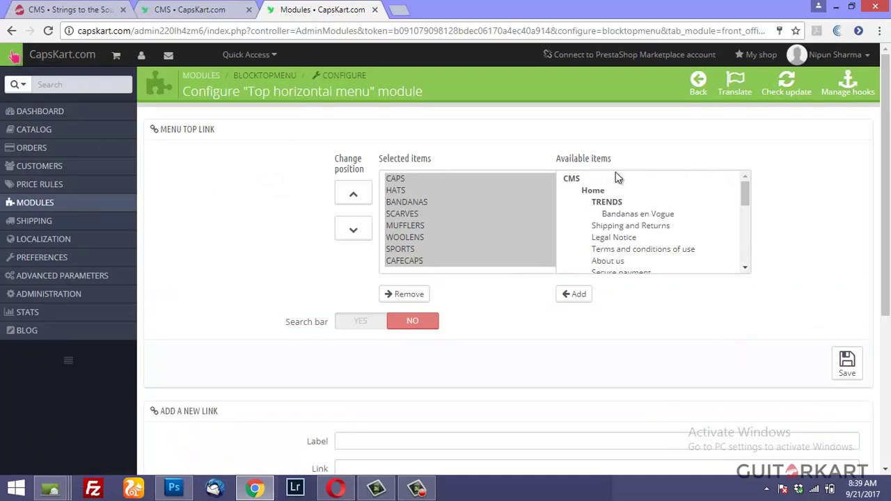
scroll(626, 224, "down", 1)
scroll(626, 224, "down", 5)
scroll(630, 233, "down", 3)
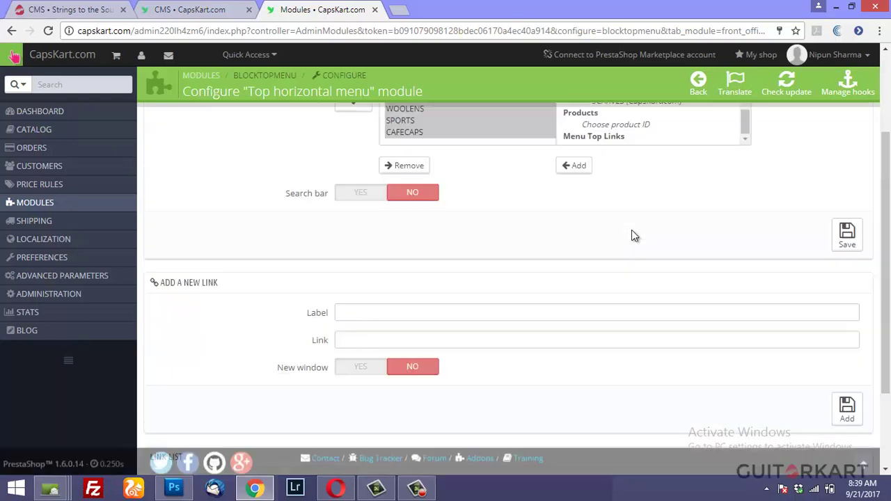
scroll(634, 237, "up", 10)
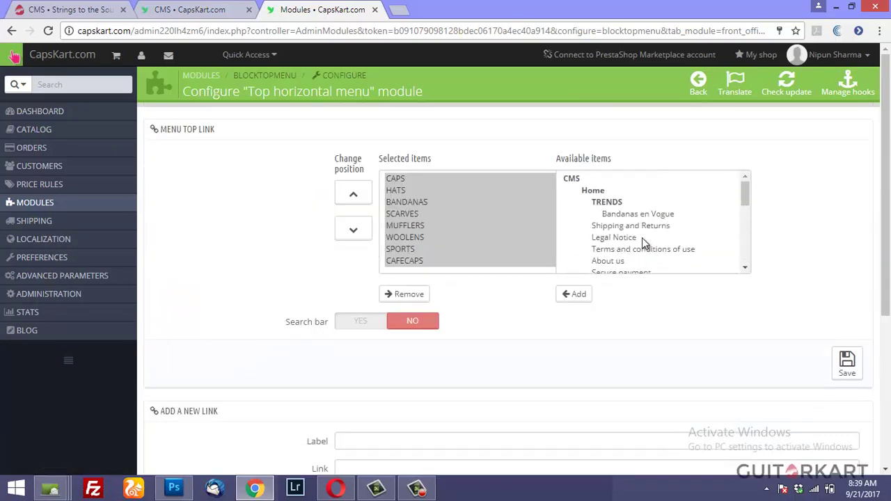
left_click(615, 204)
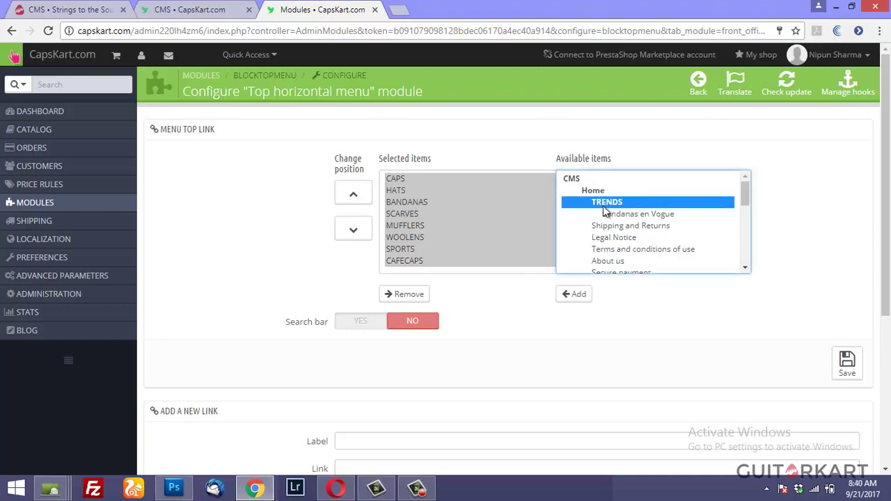
left_click(584, 303)
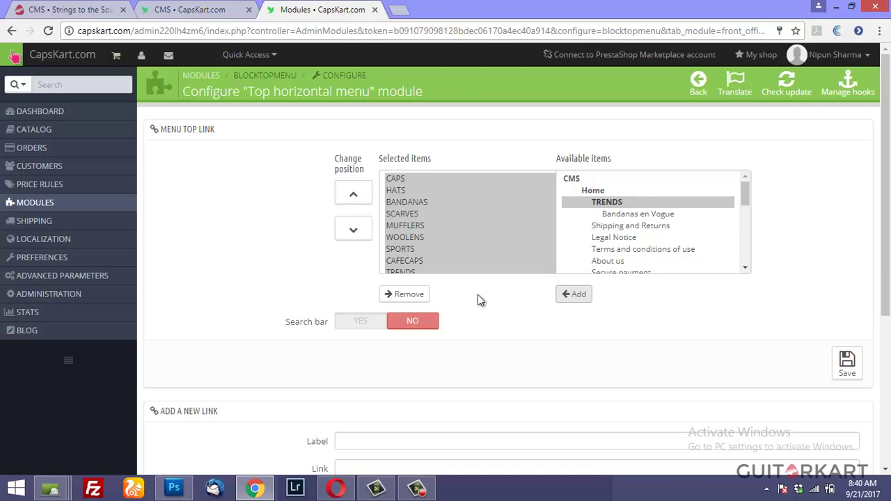
left_click(844, 367)
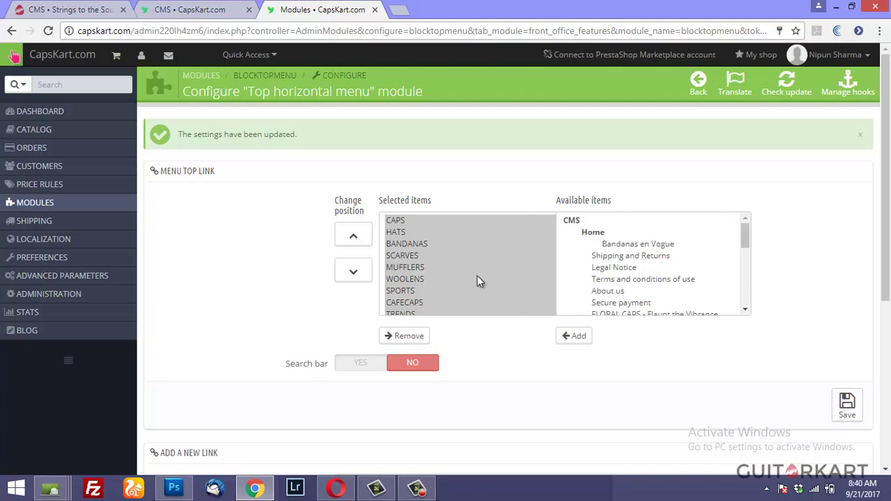
scroll(444, 362, "down", 3)
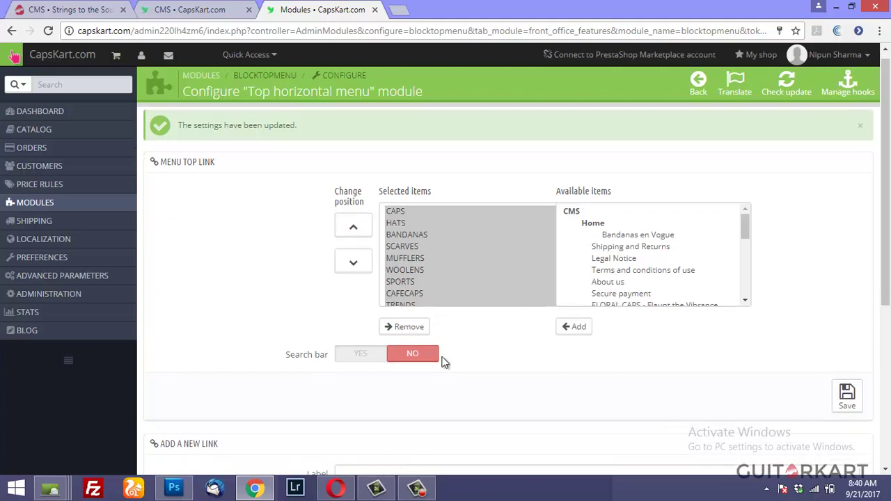
scroll(443, 362, "up", 3)
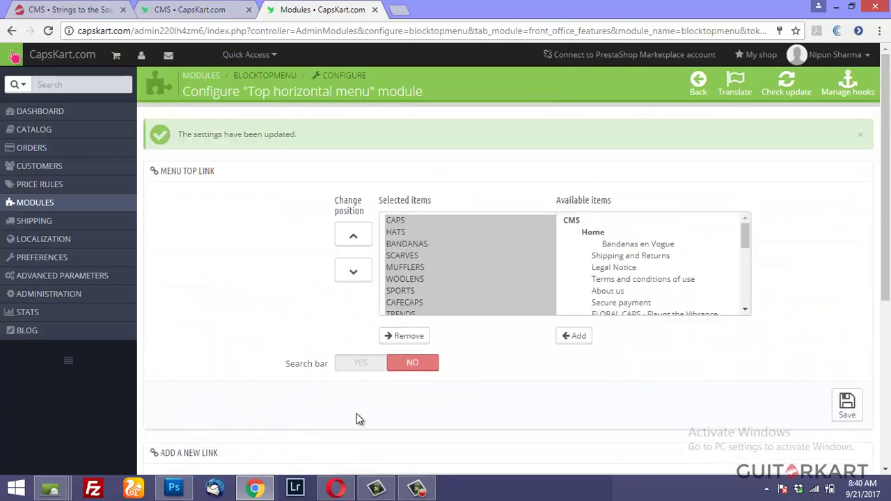
Reload the CapsKart storefront in Opera and open the new TRENDS menu tab.
left_click(336, 488)
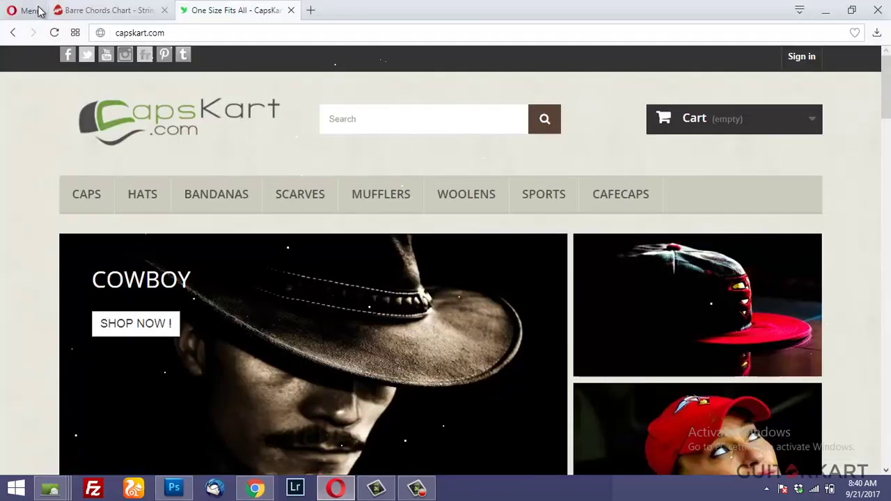
left_click(54, 34)
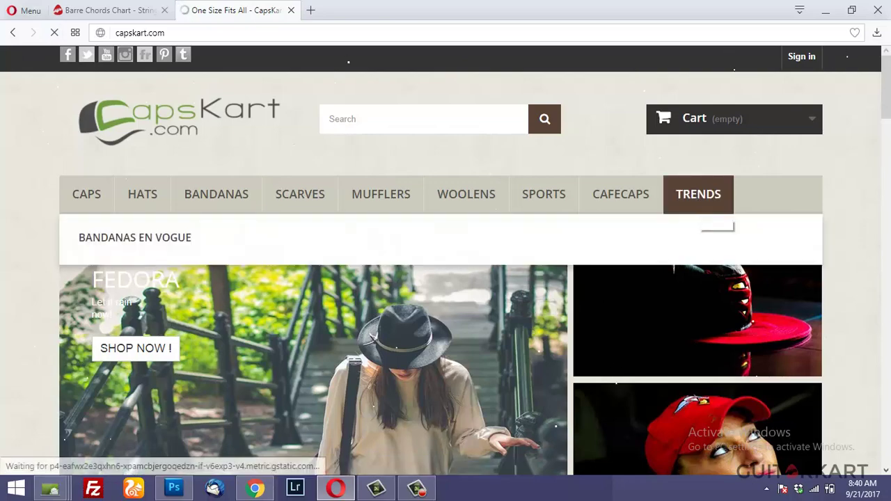
mouse_move(698, 194)
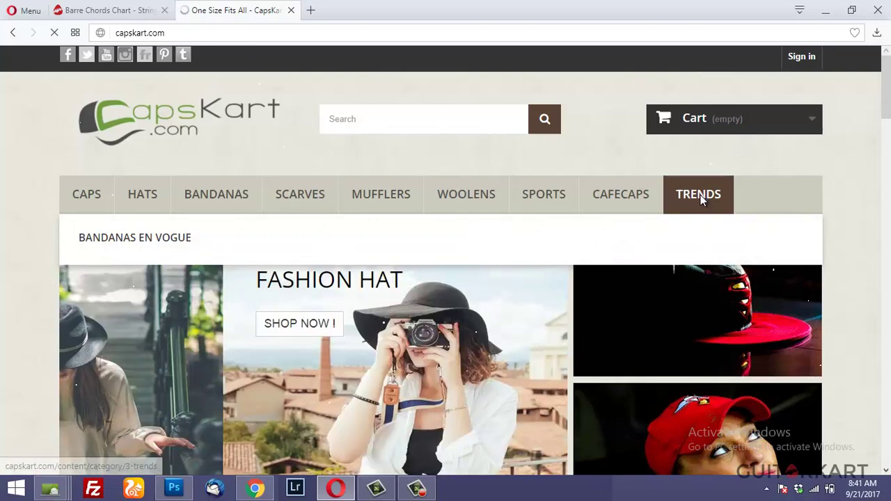
left_click(699, 197)
Open Bandanas en Vogue from the TRENDS listing and scroll up to its See Bandanas text.
scroll(268, 314, "down", 2)
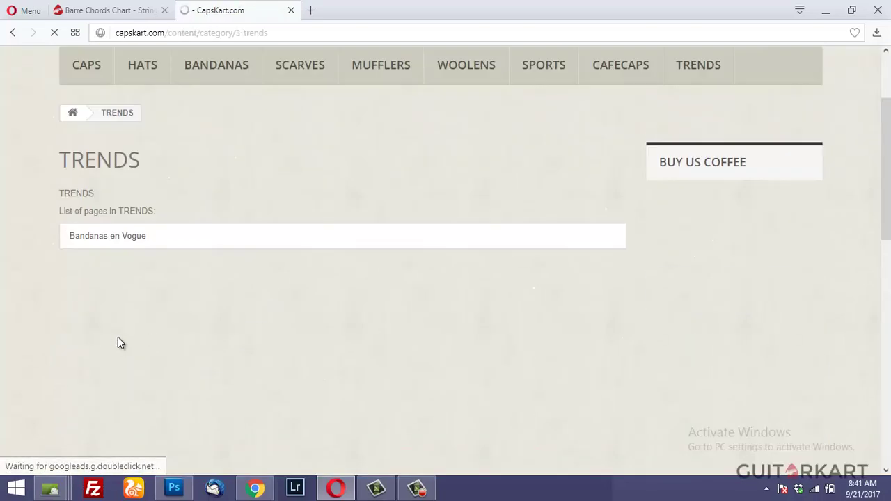
left_click(142, 238)
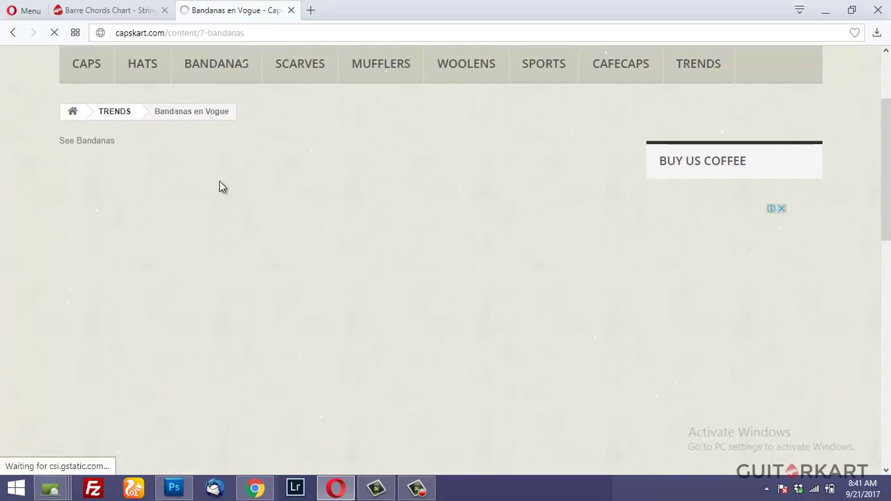
scroll(220, 186, "up", 3)
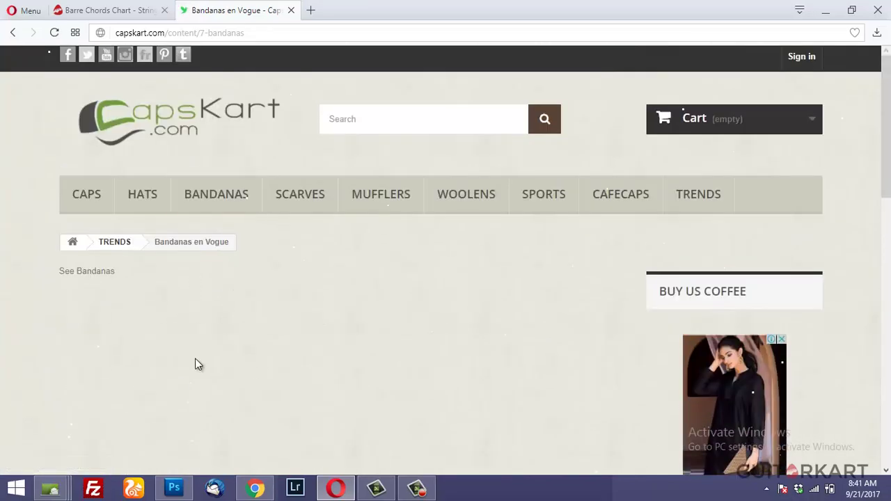
scroll(384, 385, "up", 2)
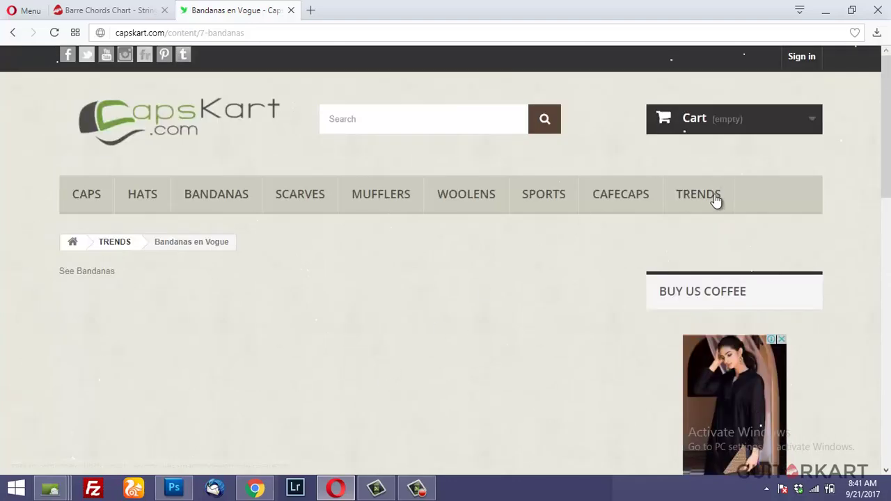